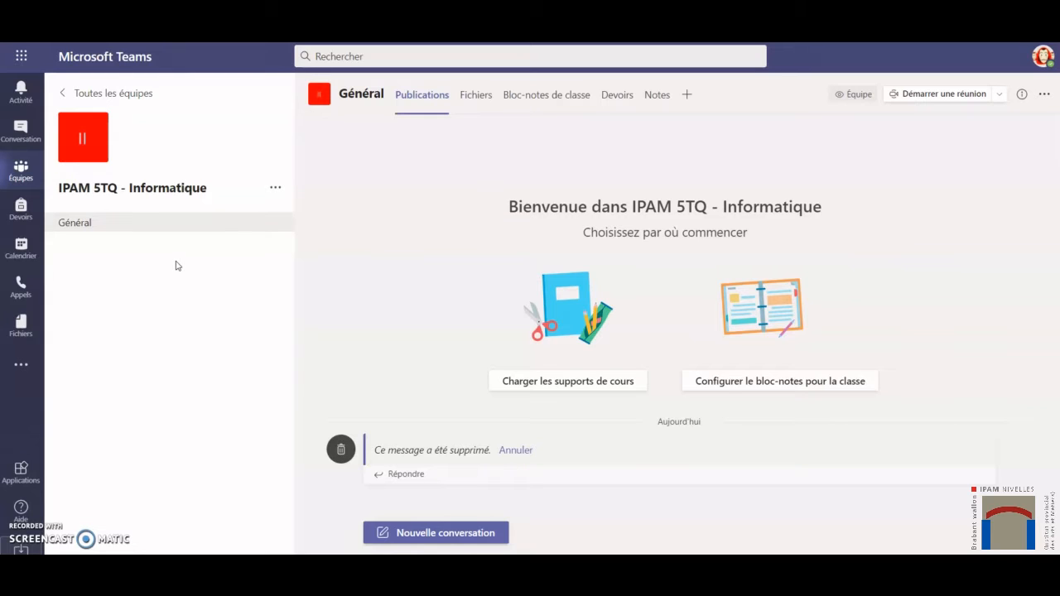
Start a new channel for the IPAM 5TQ - Informatique team and name it Cours Anglais.
left_click(208, 239)
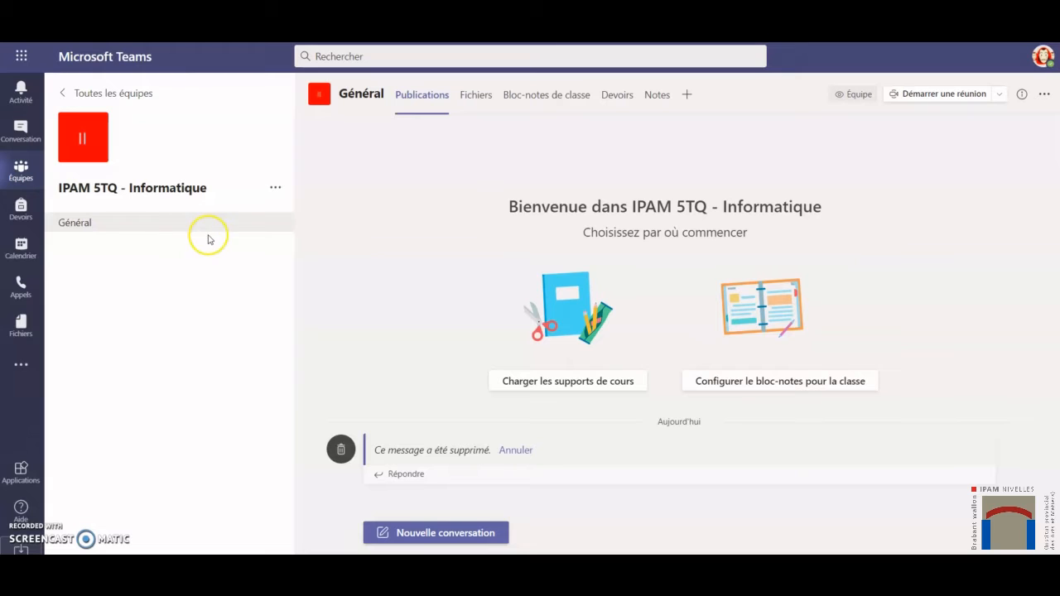
left_click(275, 189)
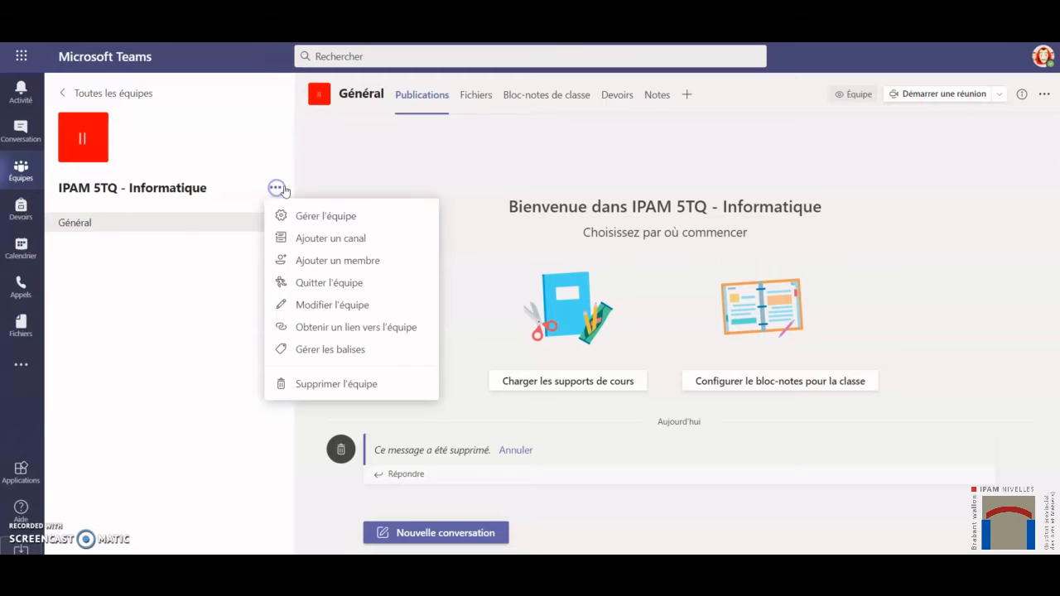
left_click(352, 241)
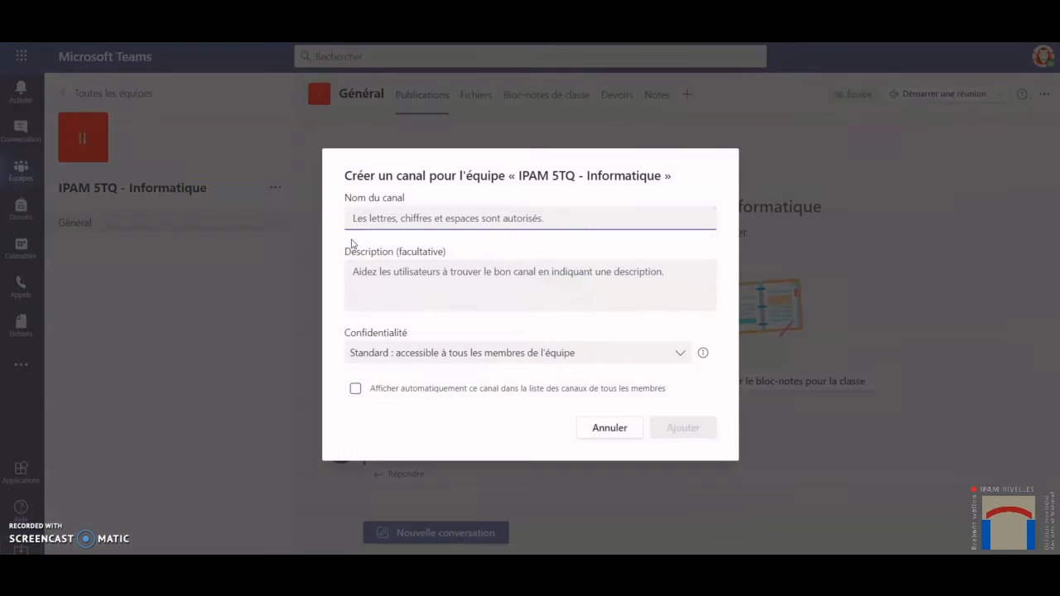
left_click(374, 219)
type("CoursAnglais")
left_click(378, 218)
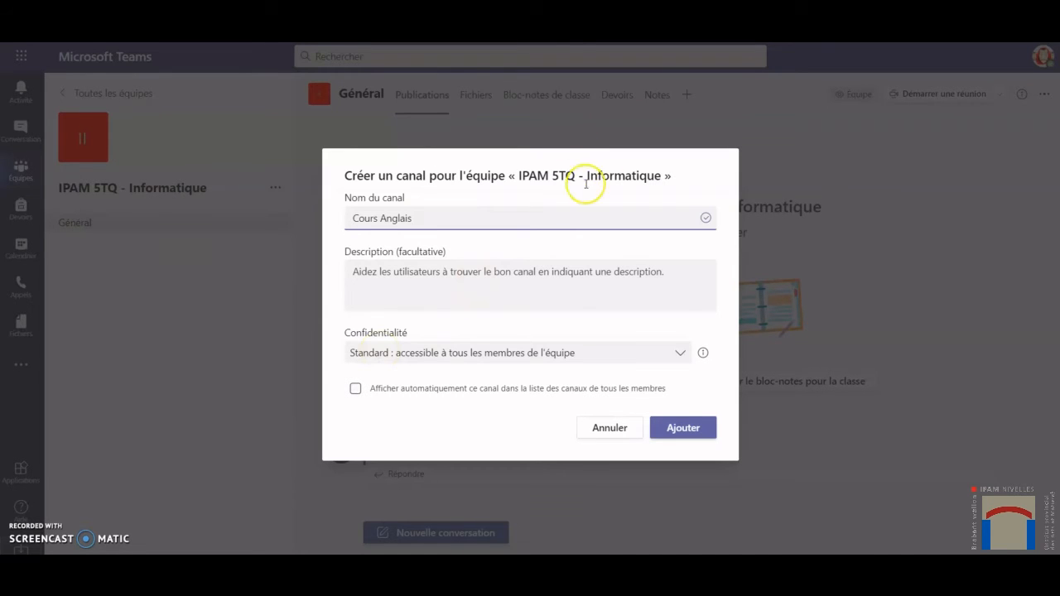
Keep the channel's privacy at Standard, show it automatically in every member's channel list, and create it.
left_click(471, 356)
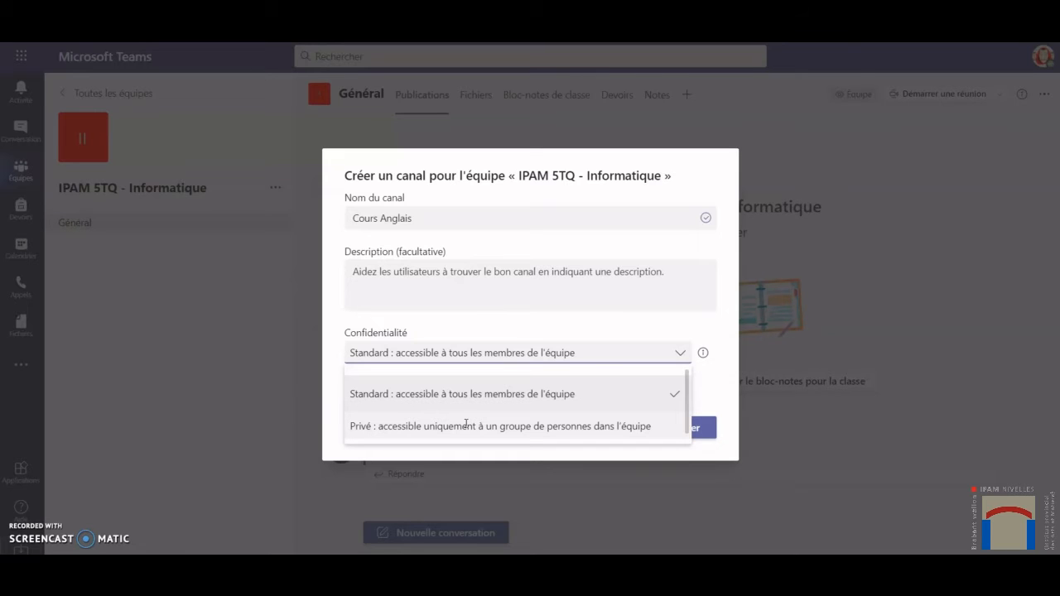
left_click(488, 333)
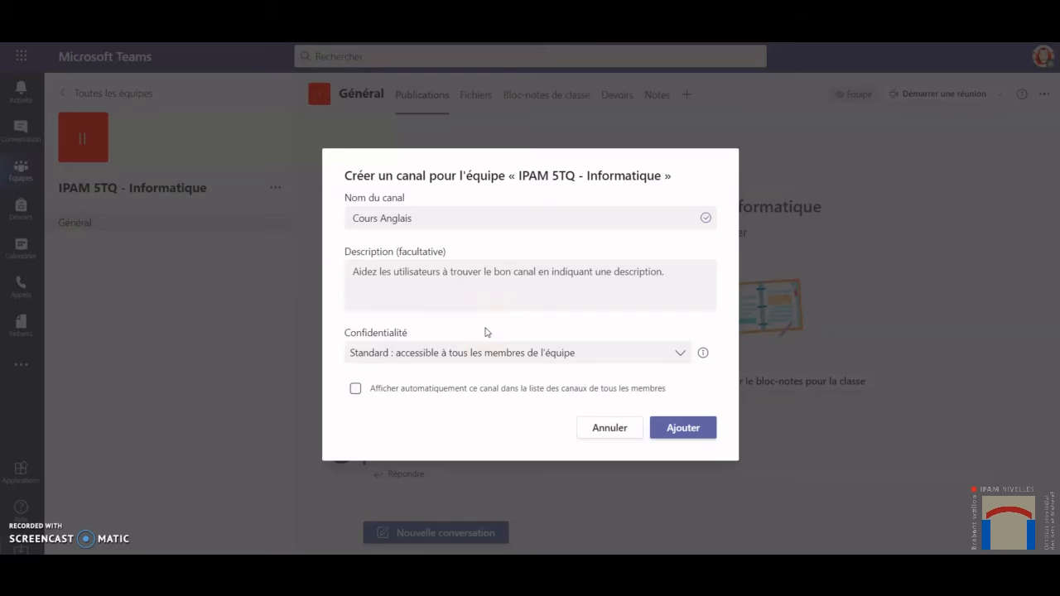
left_click(355, 389)
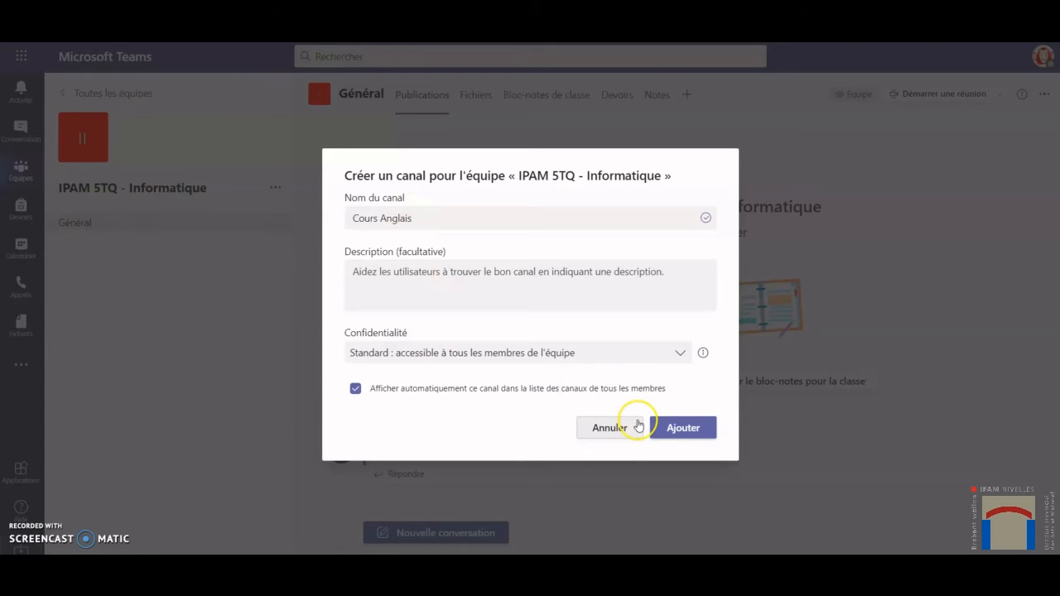
left_click(690, 426)
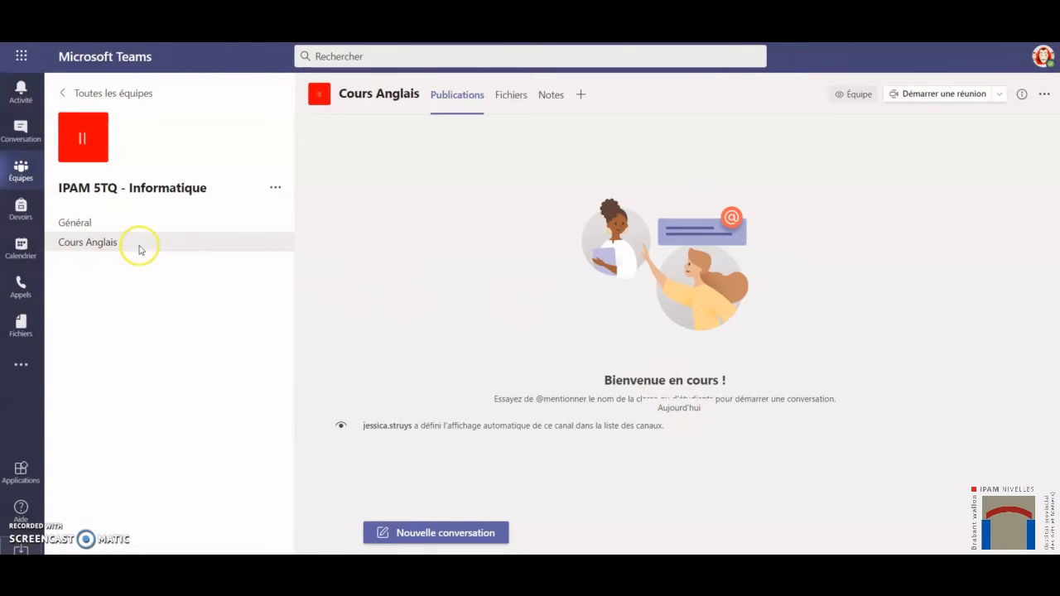
Start another channel for the IPAM 5TQ - Informatique team with its privacy set to Privé.
left_click(276, 188)
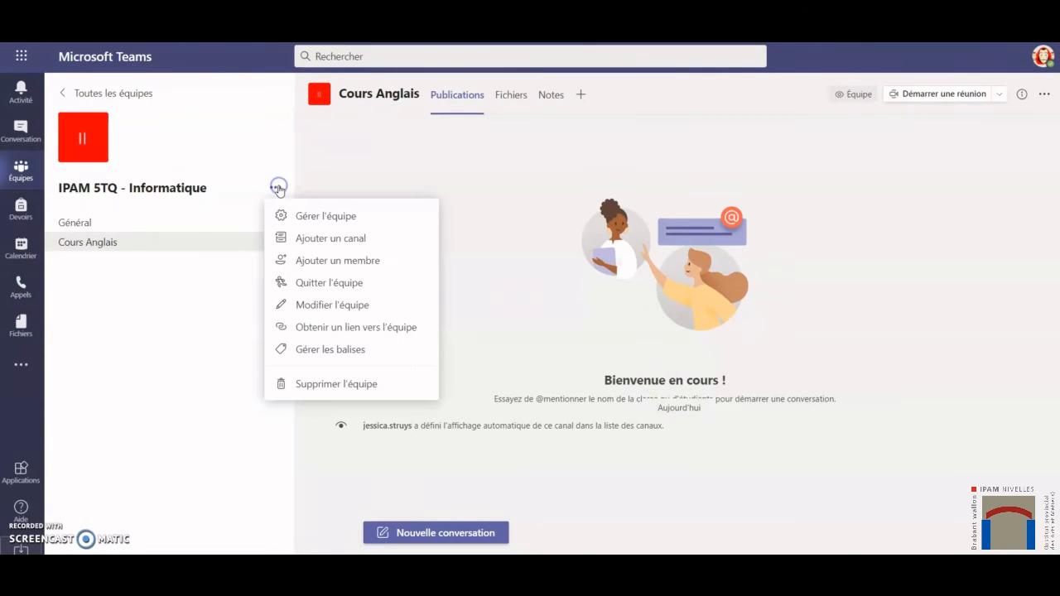
left_click(352, 239)
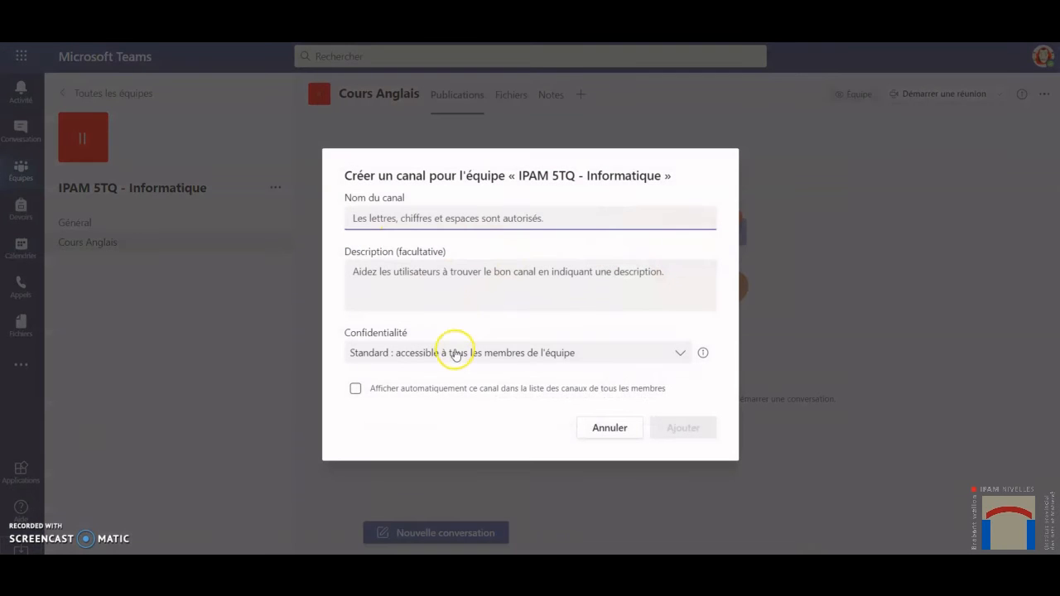
left_click(451, 352)
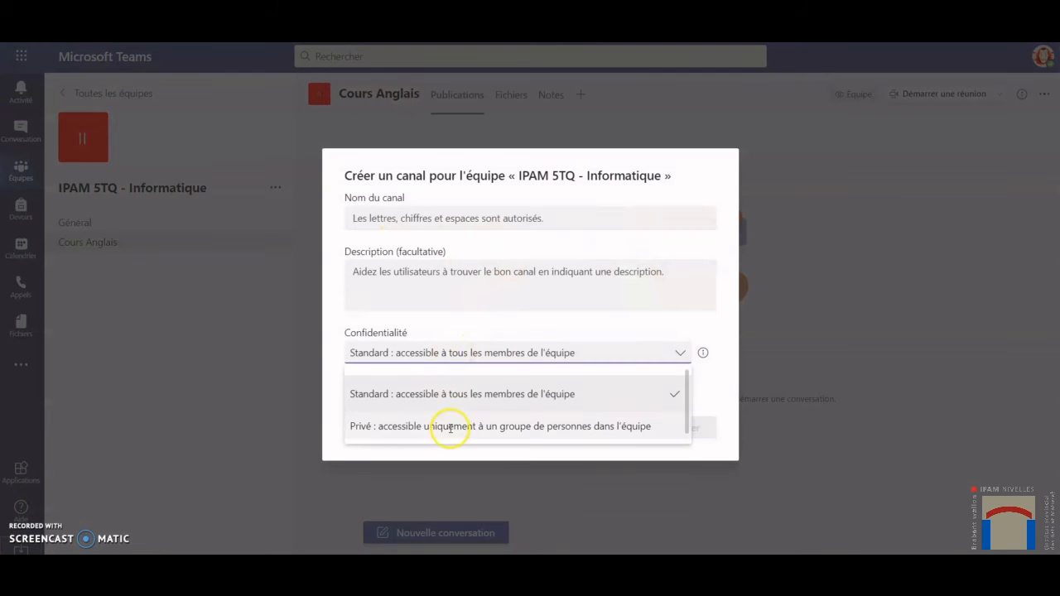
left_click(450, 427)
Name the private channel Remédiation Anglais and create it, skipping the addition of members.
left_click(466, 219)
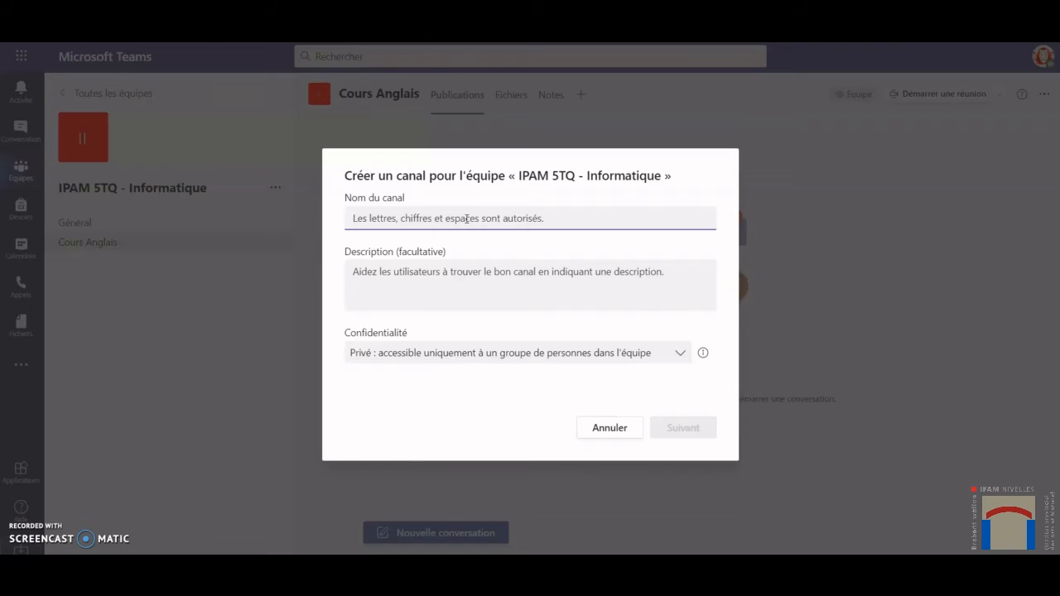
type("Remédia")
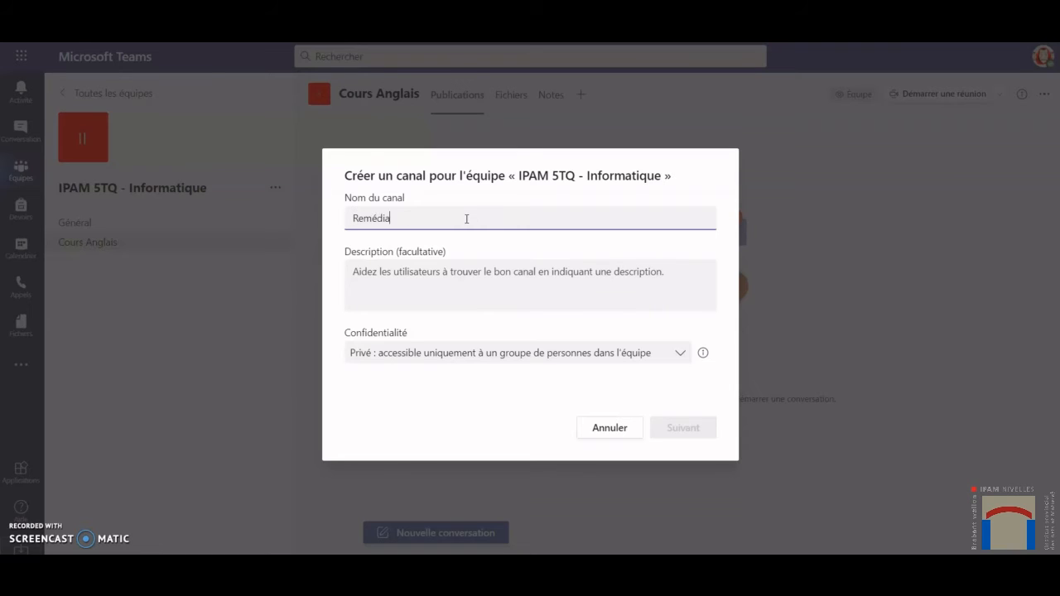
type("tion Anglais")
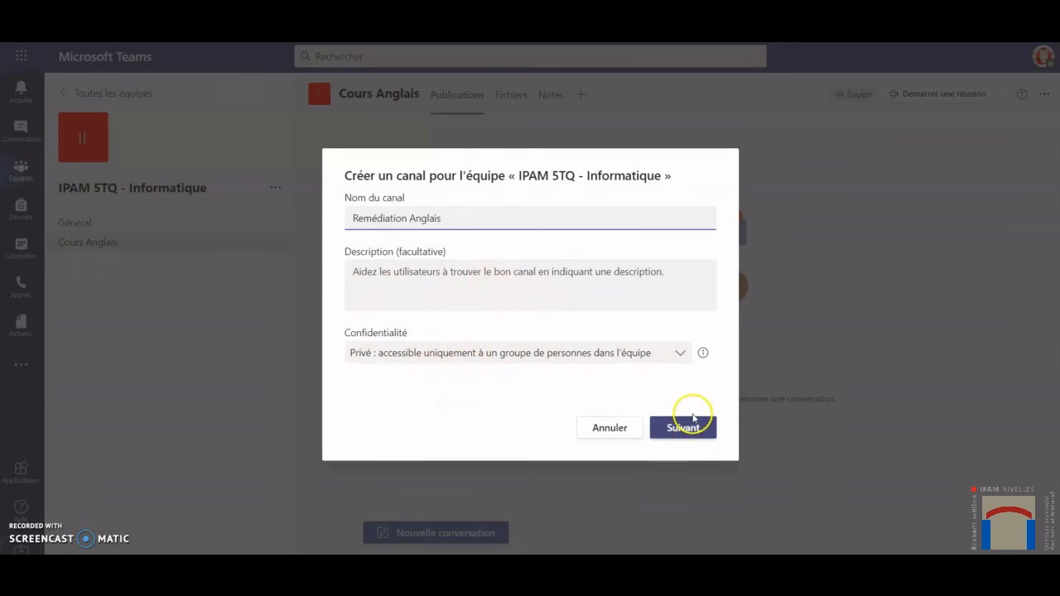
left_click(687, 424)
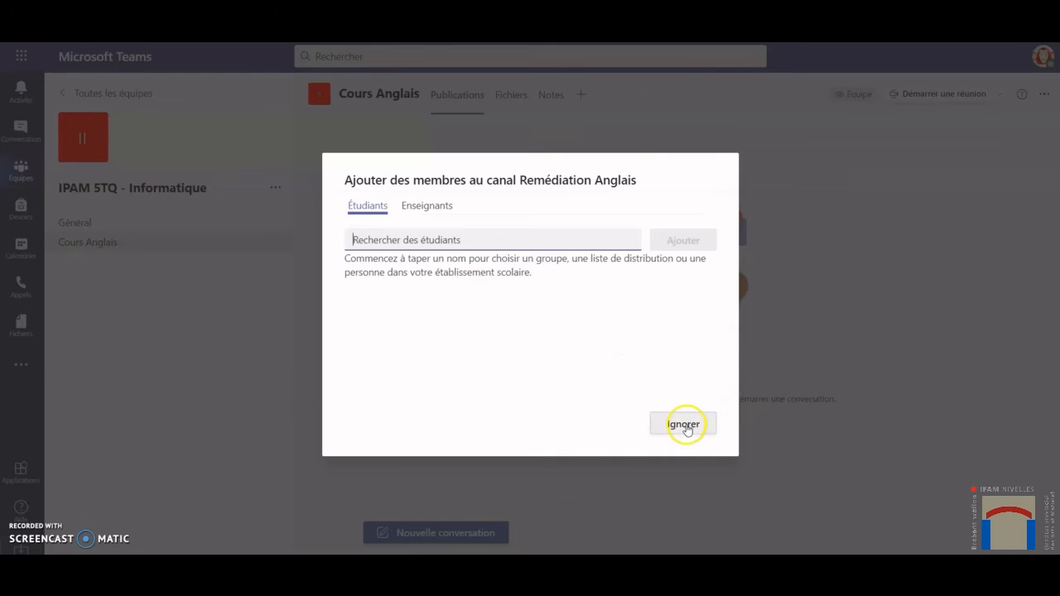
left_click(684, 426)
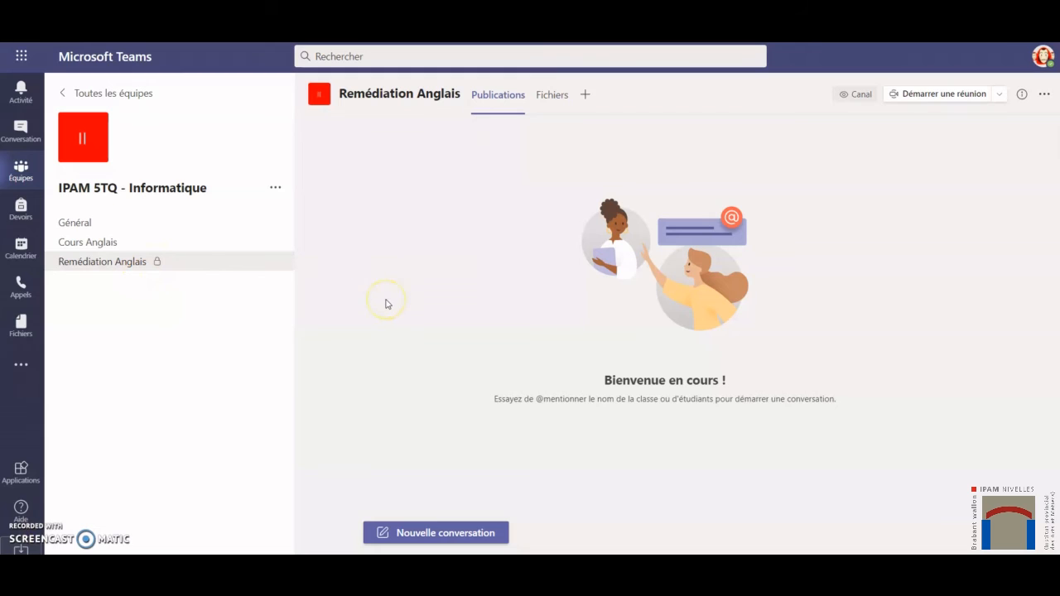
Post the message "Bonjour !" as a new conversation in the Général channel.
left_click(108, 226)
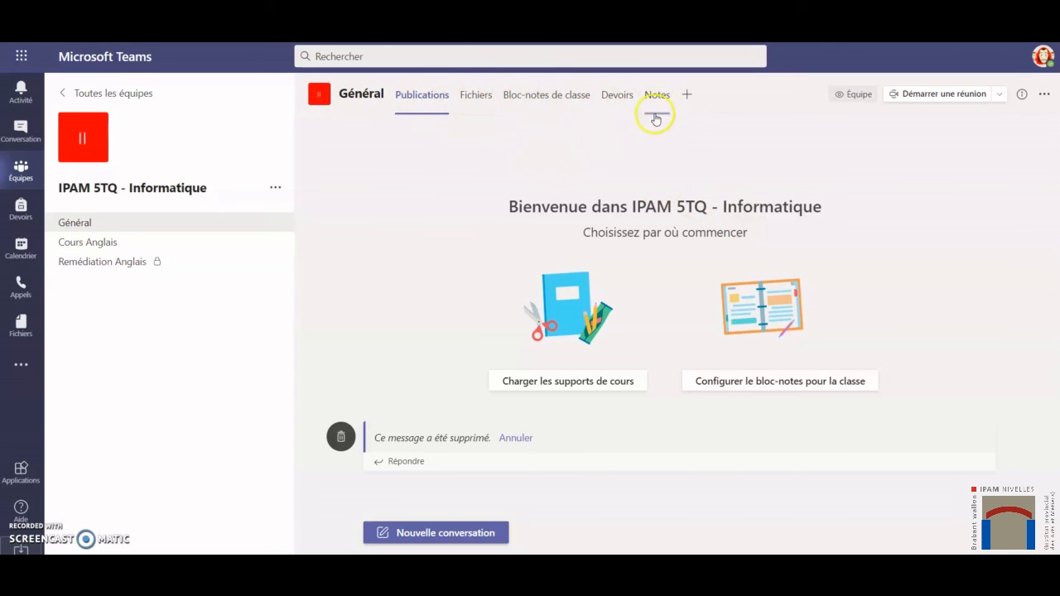
left_click(445, 533)
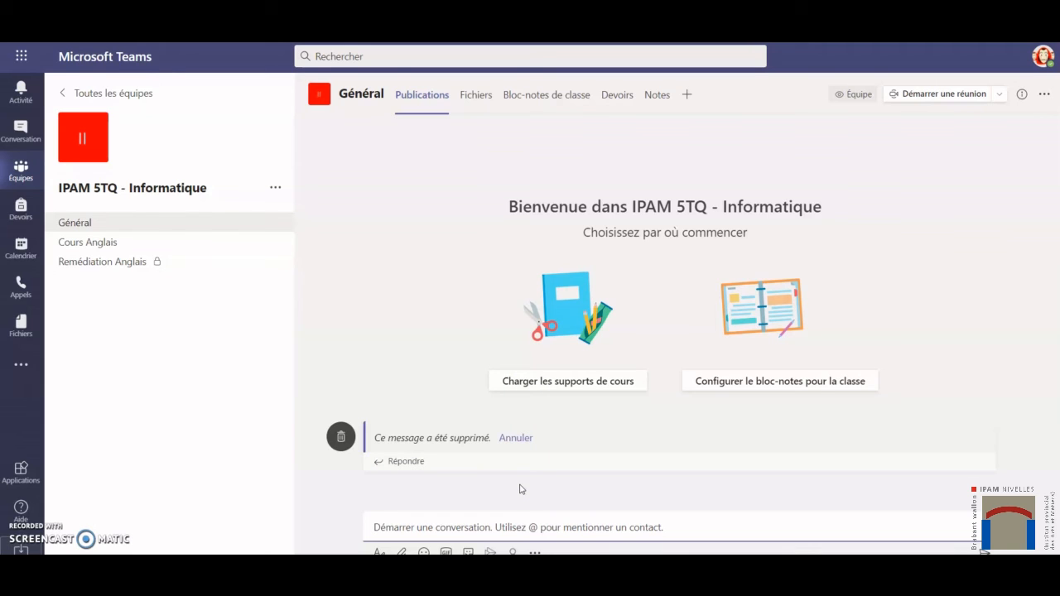
left_click(510, 520)
type("Bonjour")
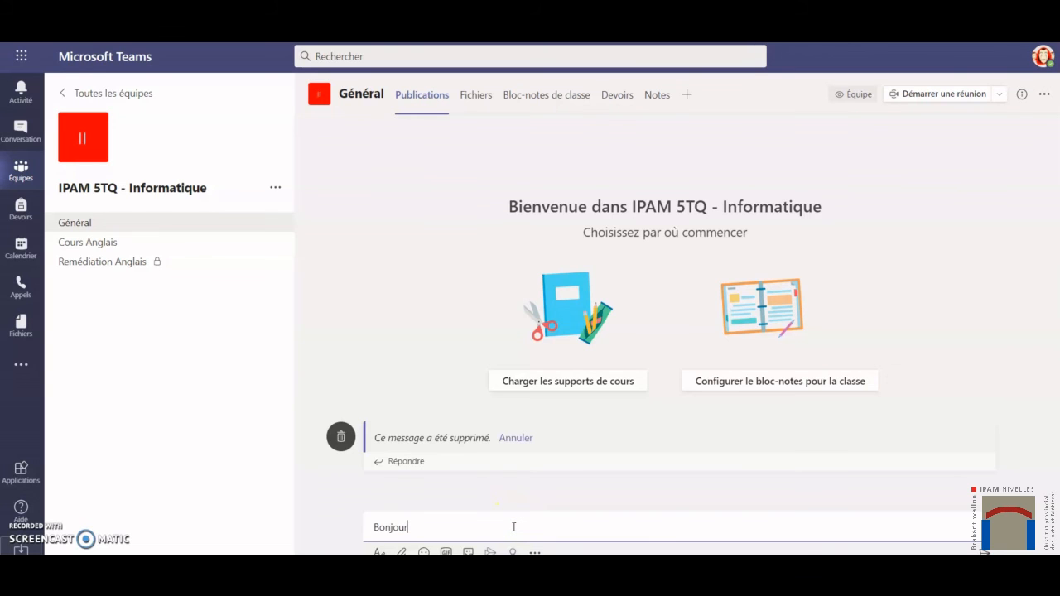
type(" !")
key("Return")
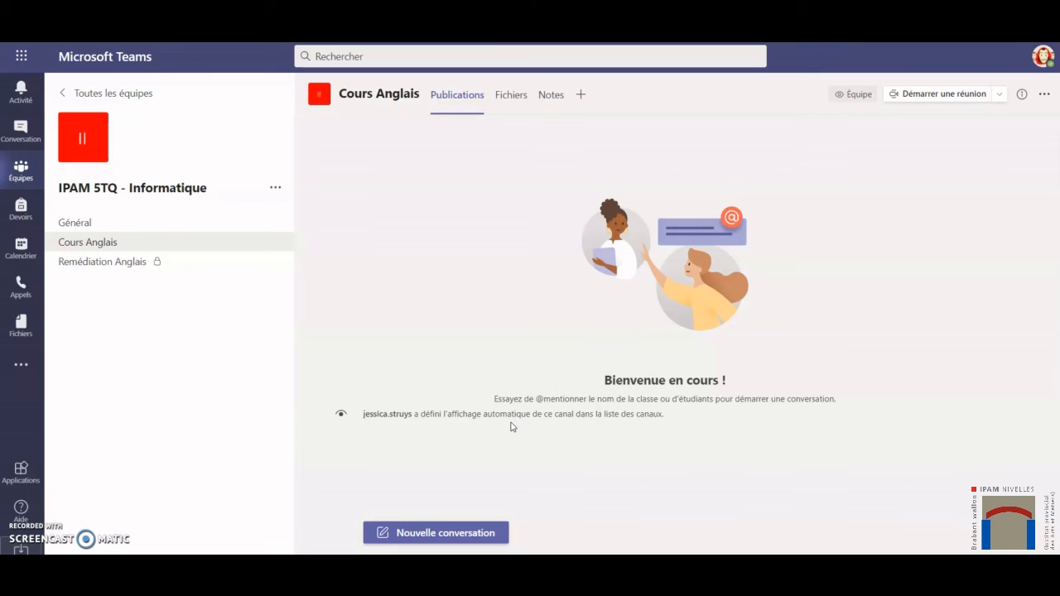
Post "Invorbvnse" as a new conversation in the Cours Anglais channel, and return to the Général channel's posts.
left_click(480, 531)
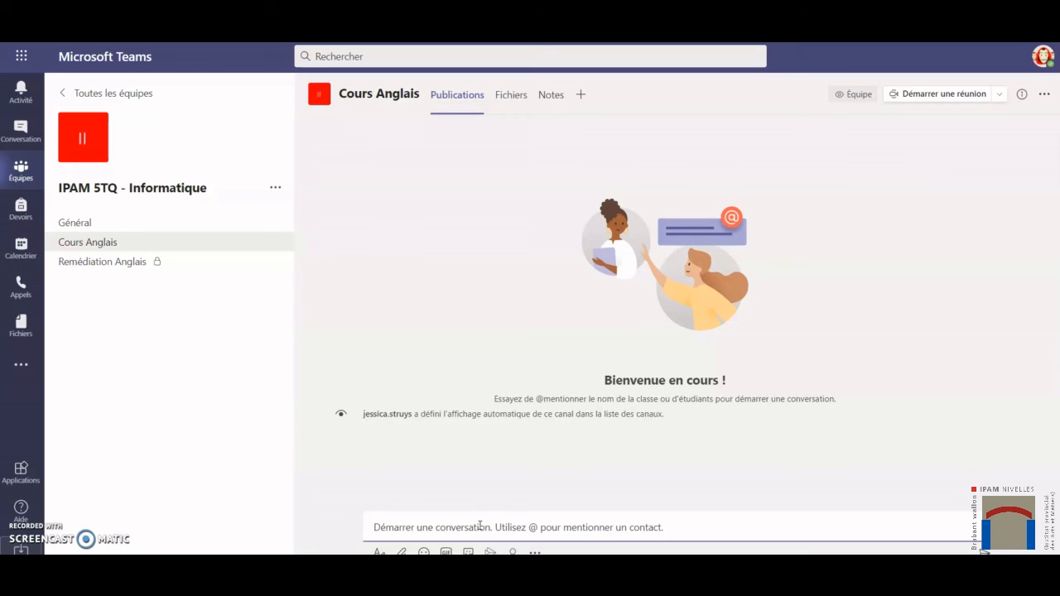
type("Invorbvnse")
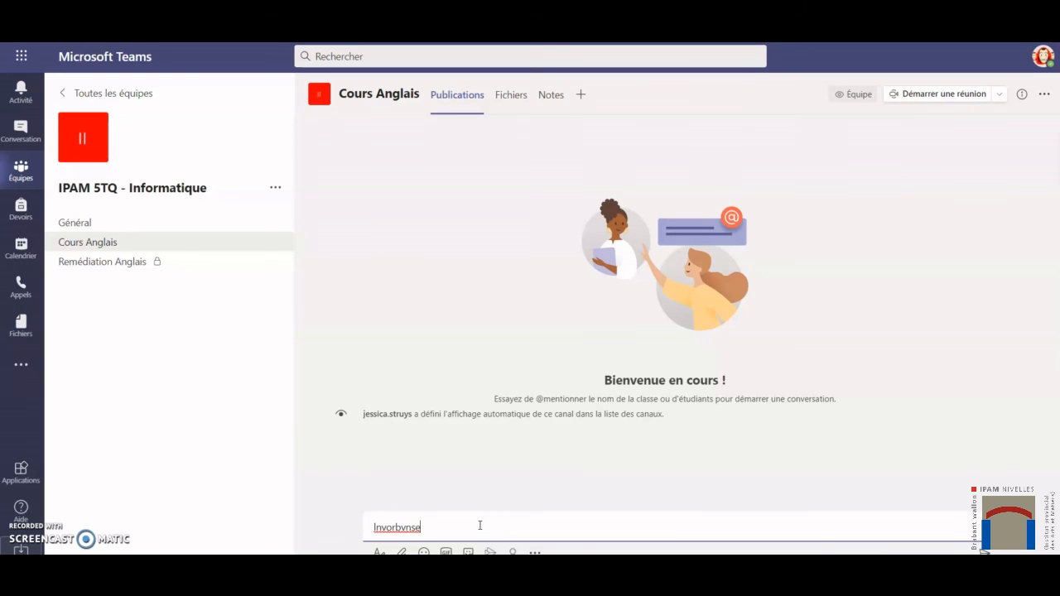
key("Return")
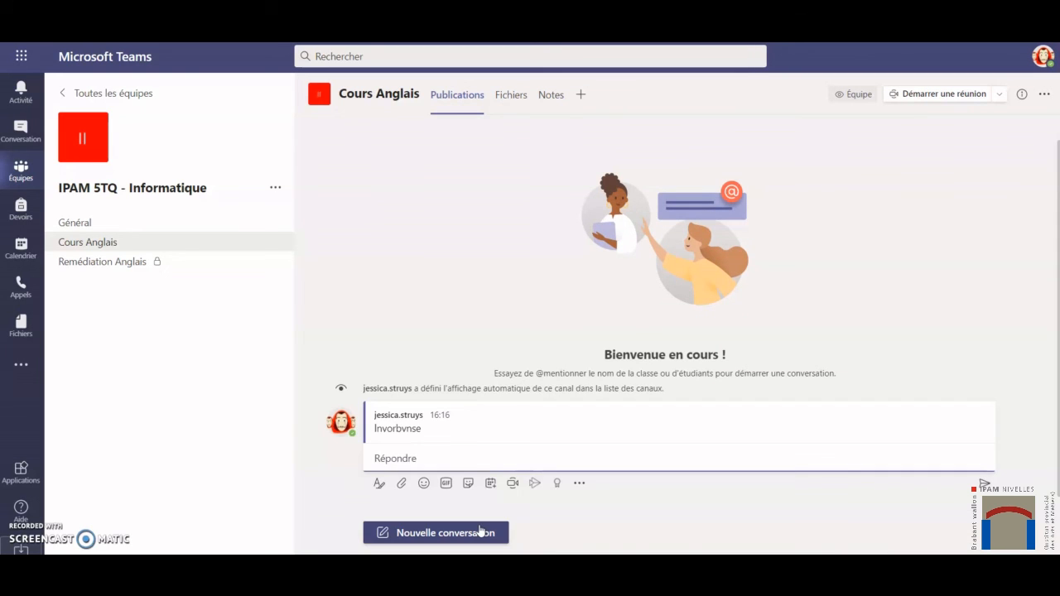
left_click(117, 222)
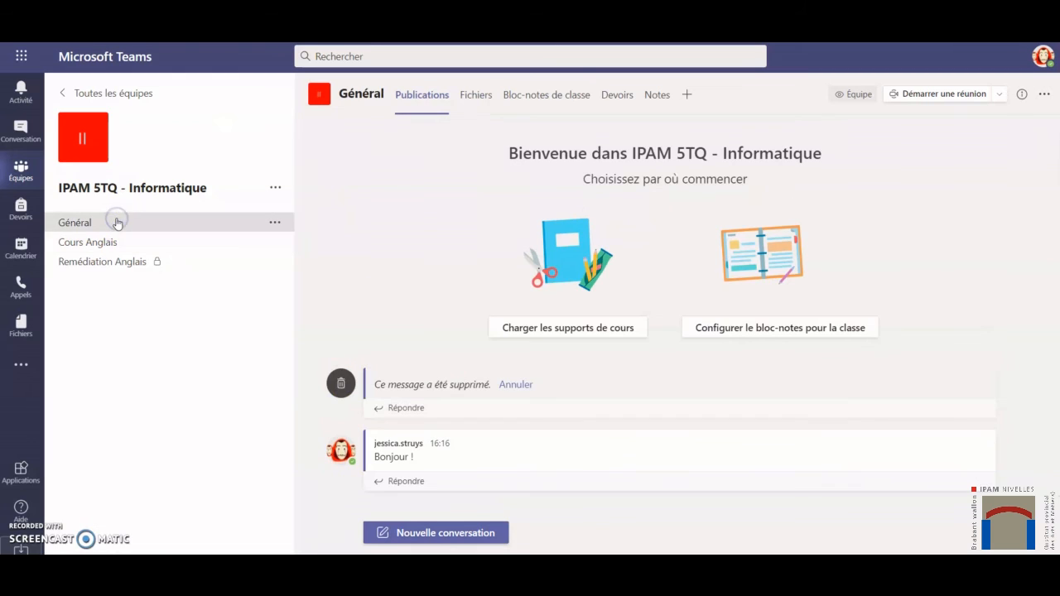
left_click(507, 447)
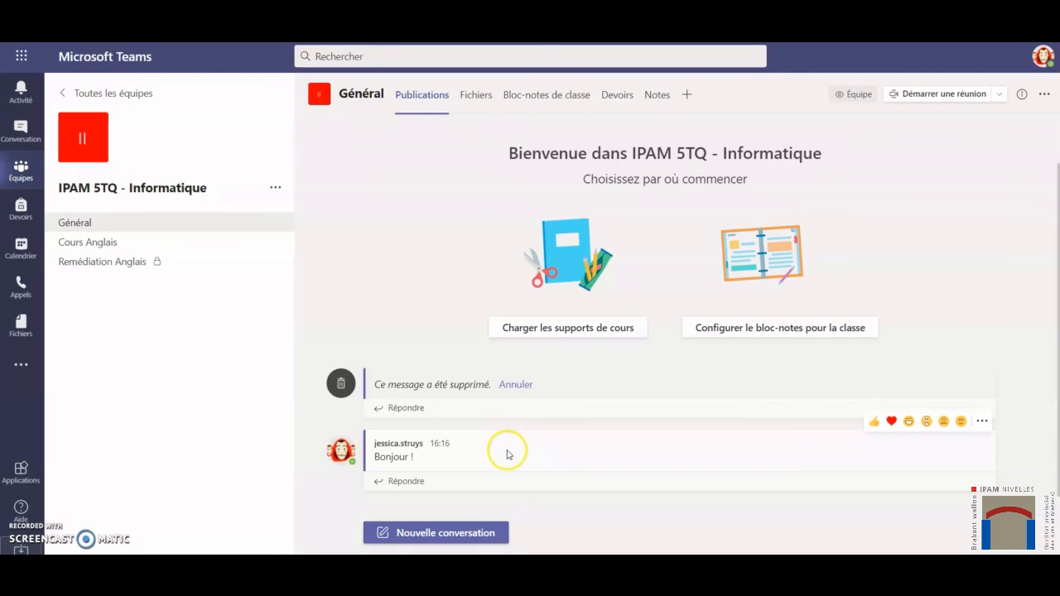